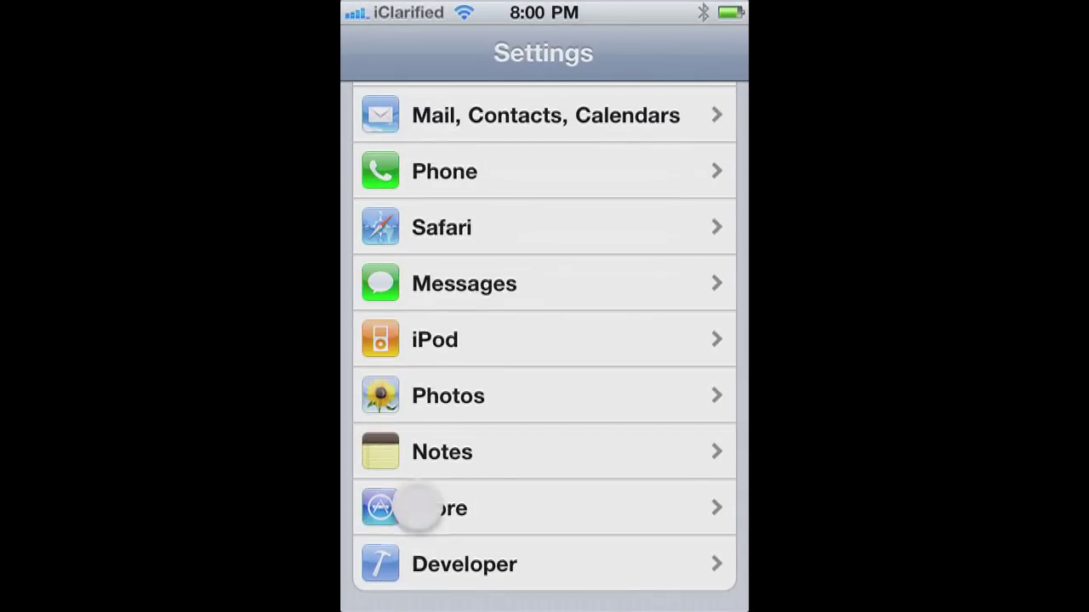
# Open the Store page in Settings, where all automatic downloads are off.
pyautogui.click(544, 508)
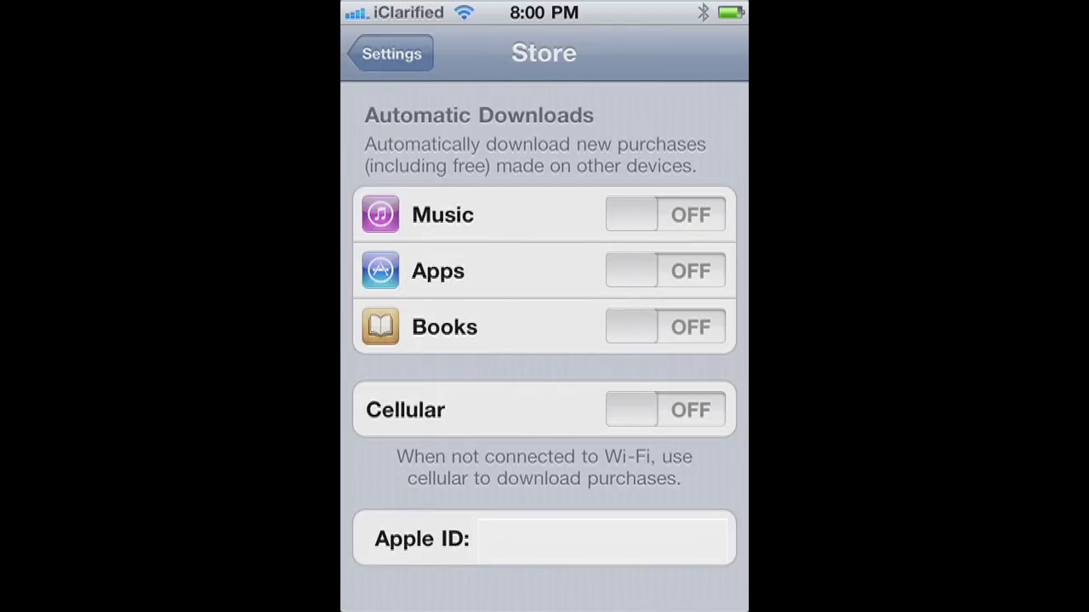
# Turn on Music, Apps, Books and Cellular automatic downloads, then return home.
pyautogui.click(665, 215)
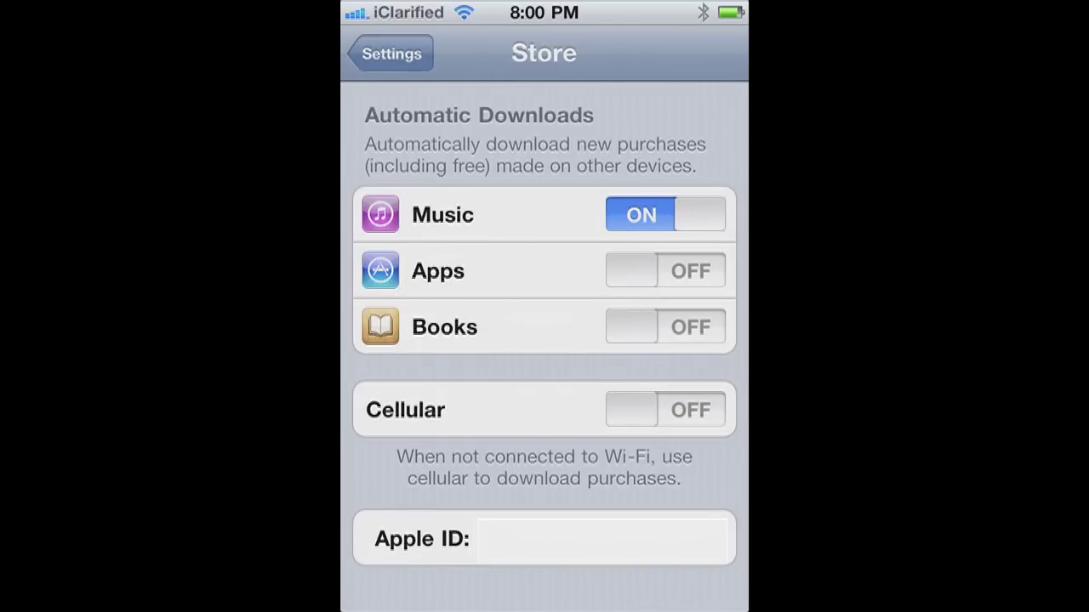
pyautogui.click(631, 270)
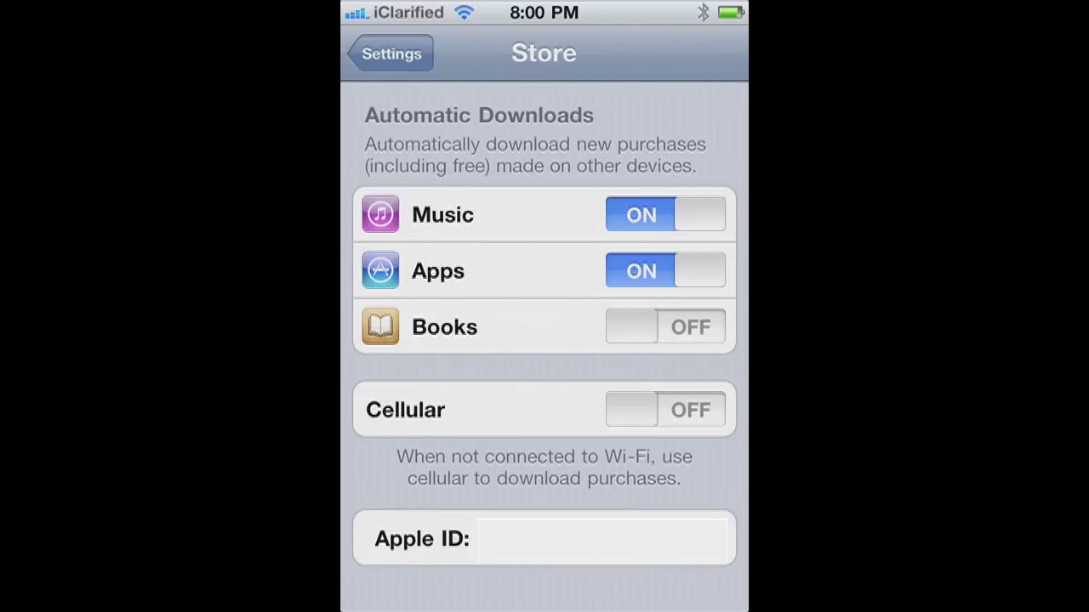
pyautogui.click(631, 327)
pyautogui.click(632, 409)
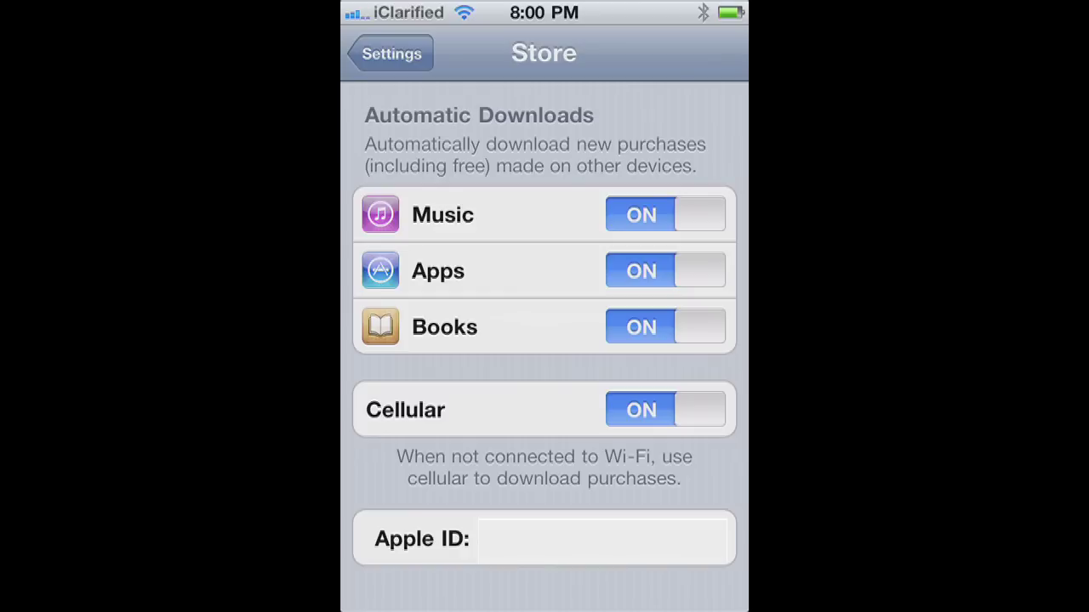
pyautogui.press('super')
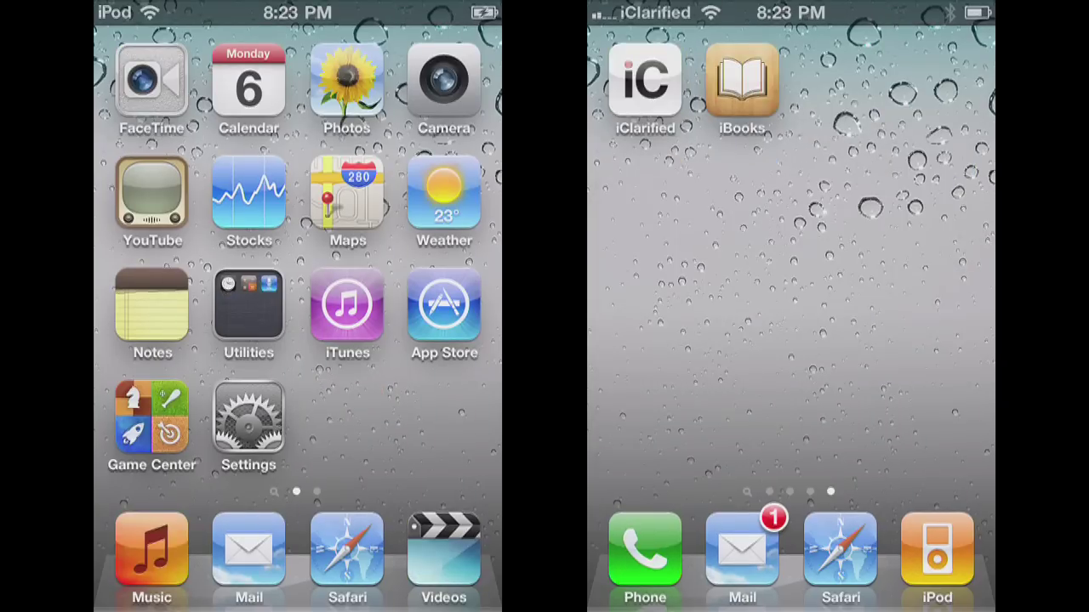
# Install the free Oldschool Blocks game from the App Store's Top 25 Free list.
pyautogui.click(444, 306)
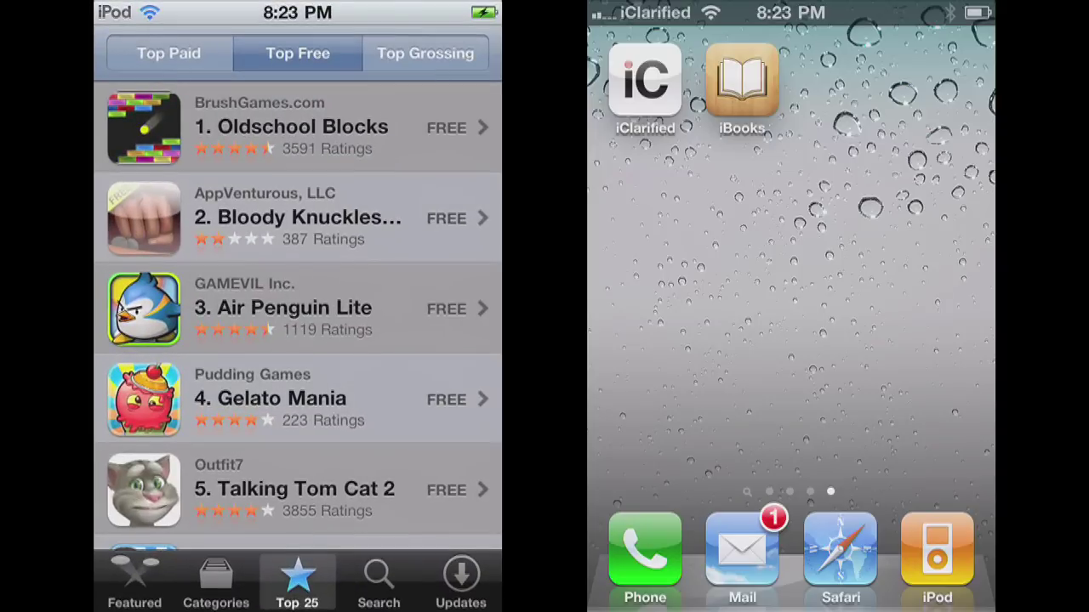
pyautogui.click(377, 119)
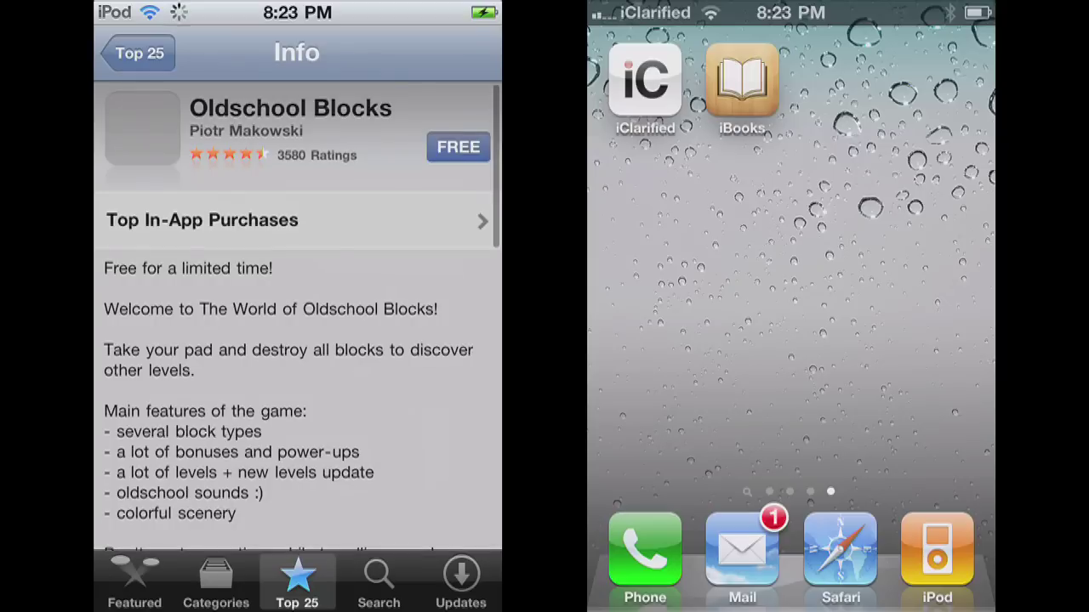
pyautogui.click(459, 143)
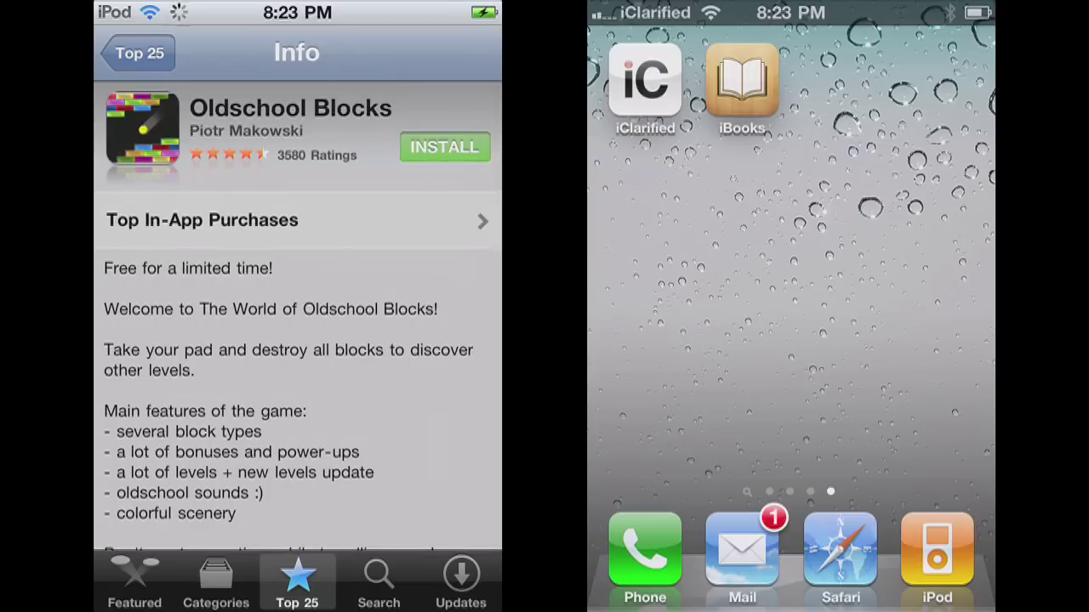
pyautogui.click(444, 147)
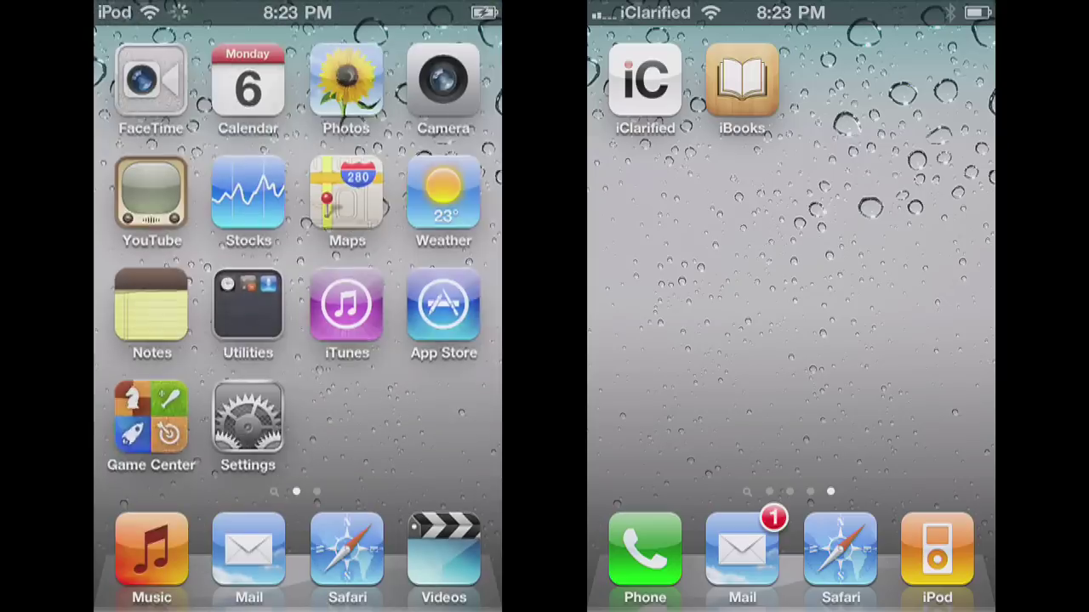